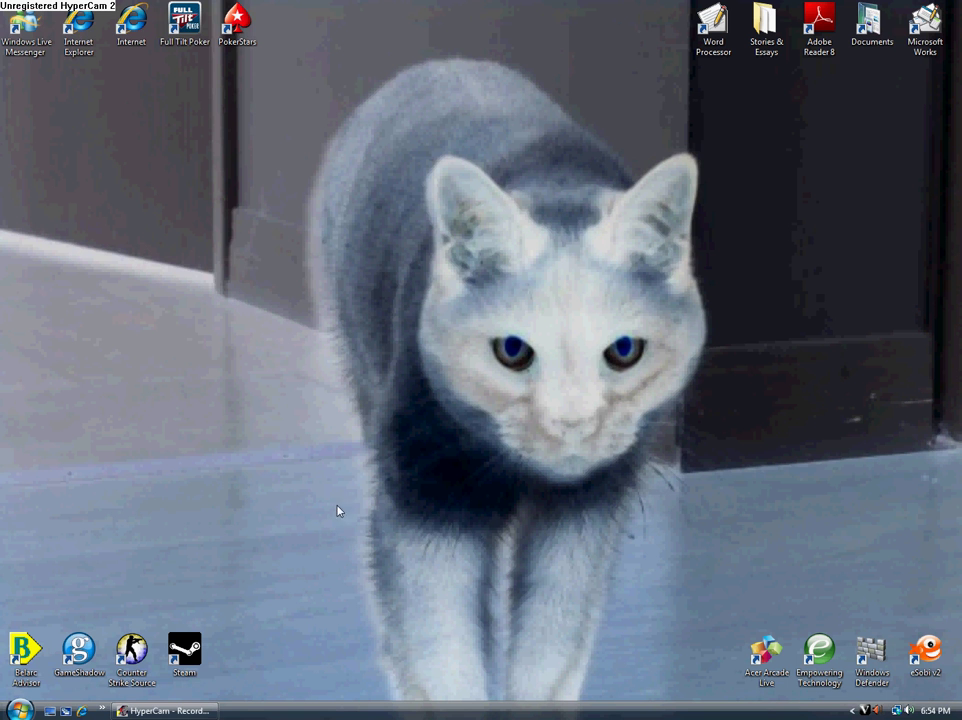
Step: Delete the old Internet shortcut and slide Full Tilt Poker and PokerStars left into its place
{"action": "right_click", "coordinate": [131, 22]}
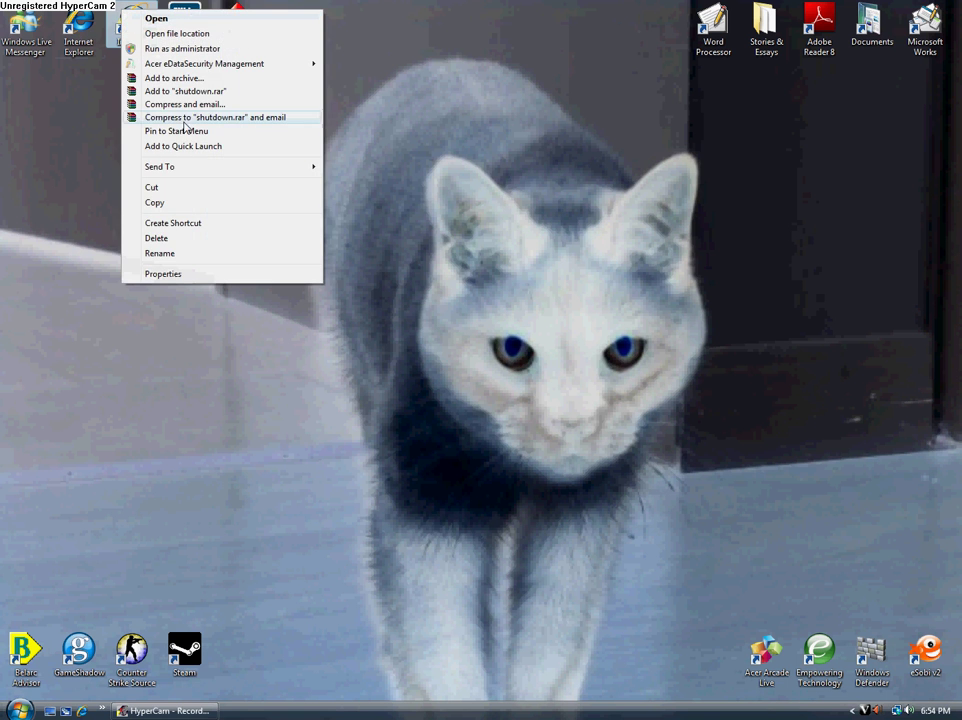
{"action": "left_click", "coordinate": [187, 237]}
{"action": "left_click", "coordinate": [535, 412]}
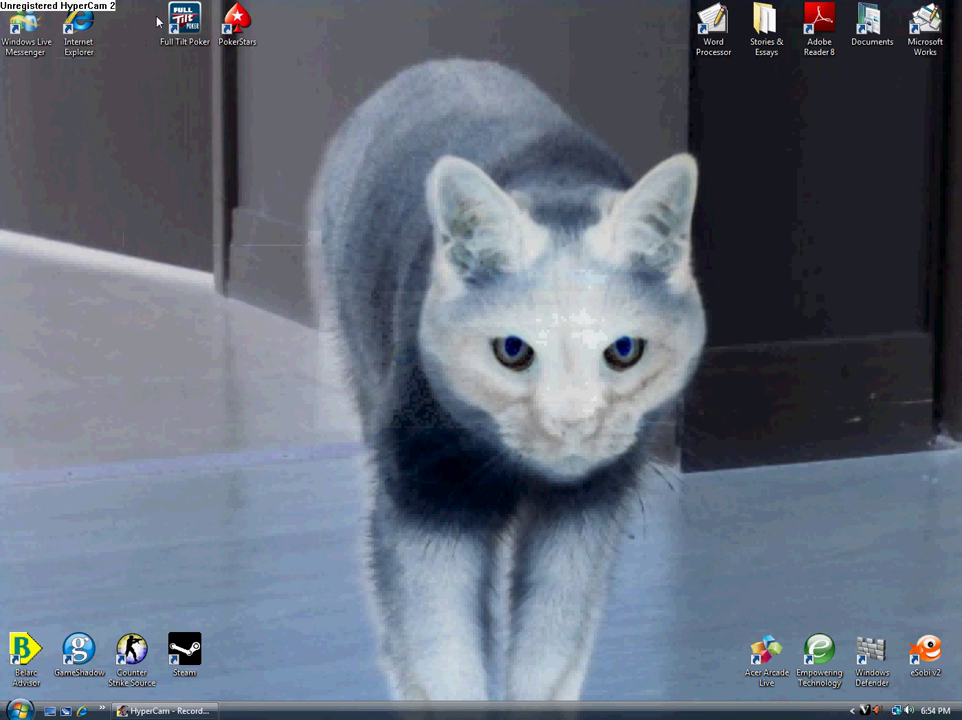
{"action": "mouse_move", "coordinate": [337, 120]}
{"action": "left_mouse_down"}
{"action": "mouse_move", "coordinate": [165, 26]}
{"action": "mouse_move", "coordinate": [135, 20]}
{"action": "left_mouse_up"}
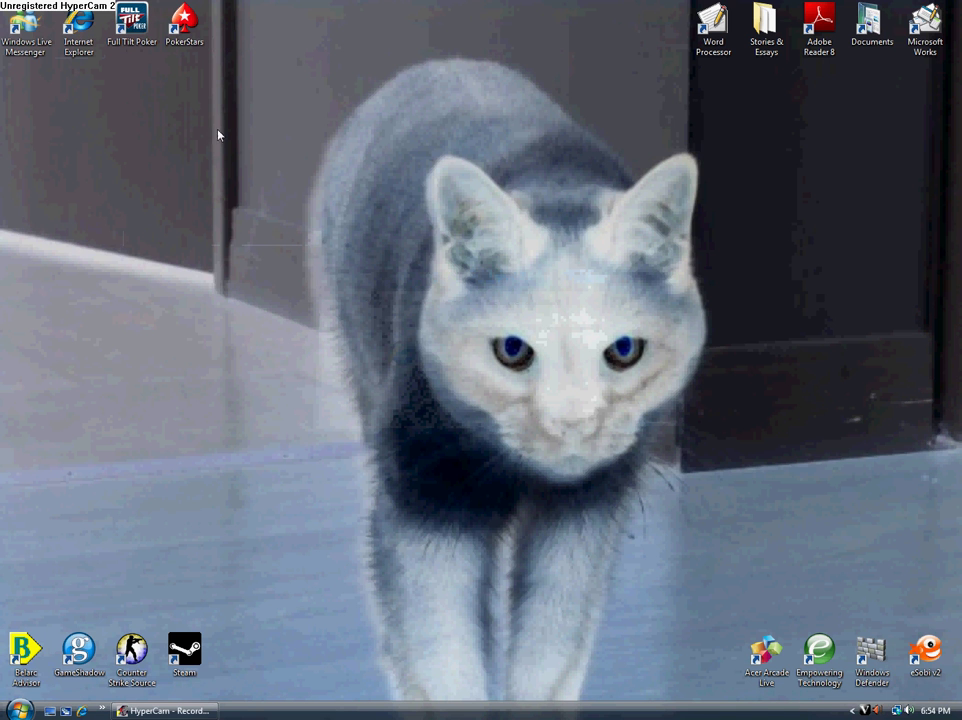
Step: Start a new desktop shortcut whose target is shutdown -s -t 60 -c "Have A Nice Day"
{"action": "right_click", "coordinate": [448, 113]}
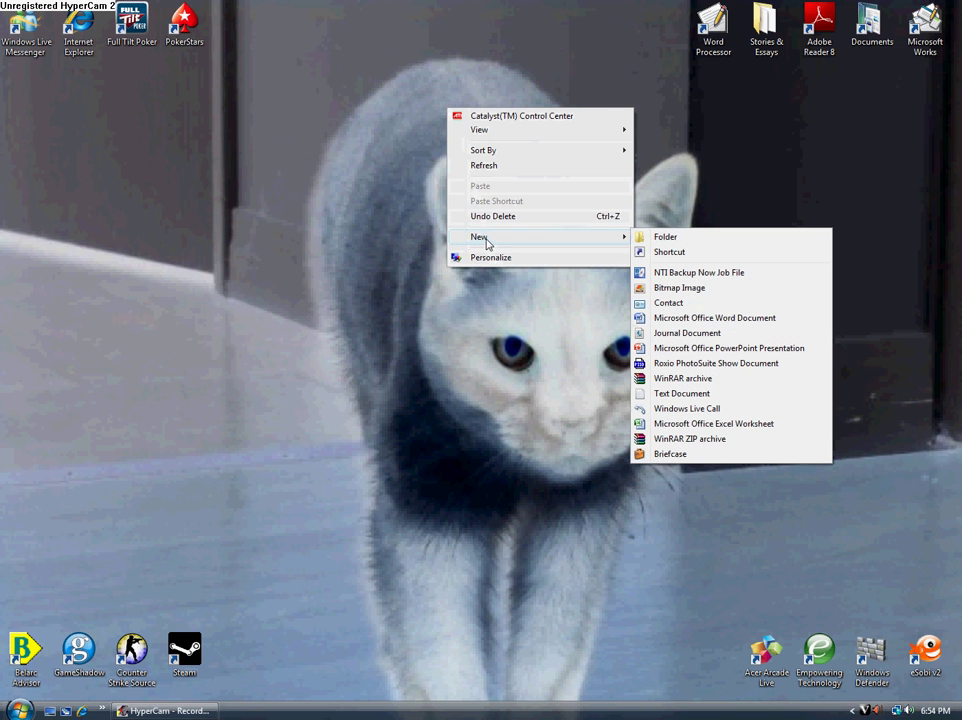
{"action": "mouse_move", "coordinate": [540, 236]}
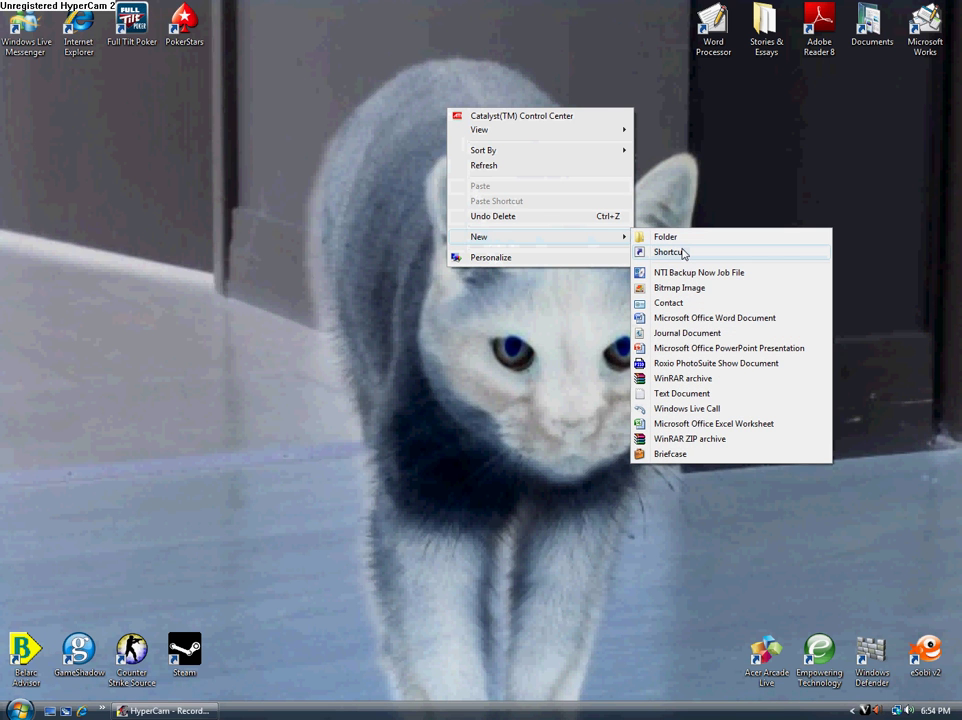
{"action": "left_click", "coordinate": [668, 252]}
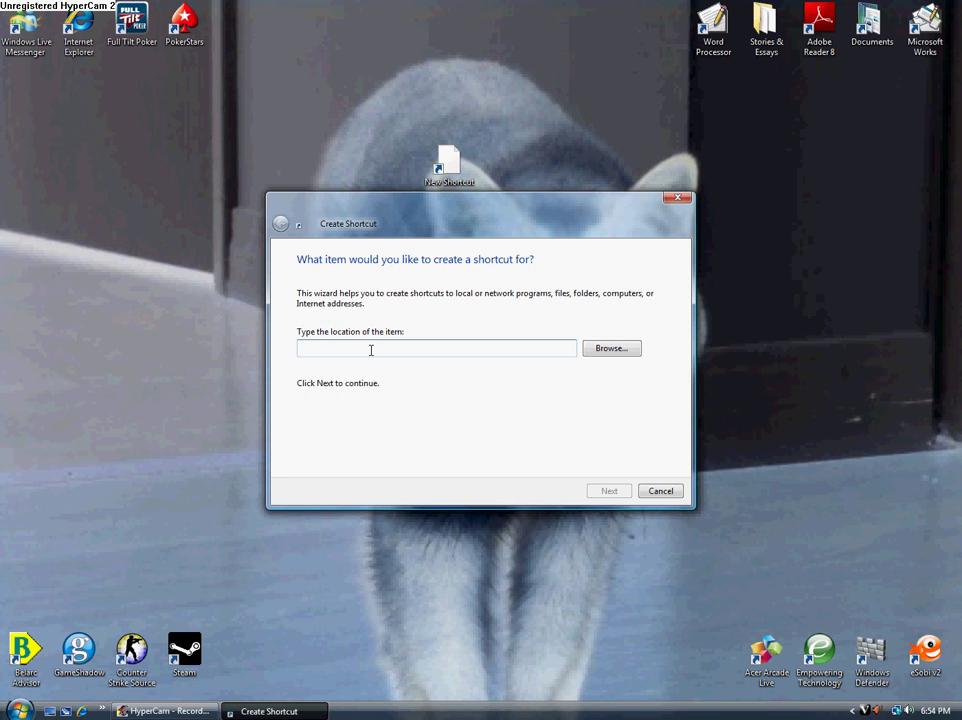
{"action": "type", "text": "shutdown -s -"}
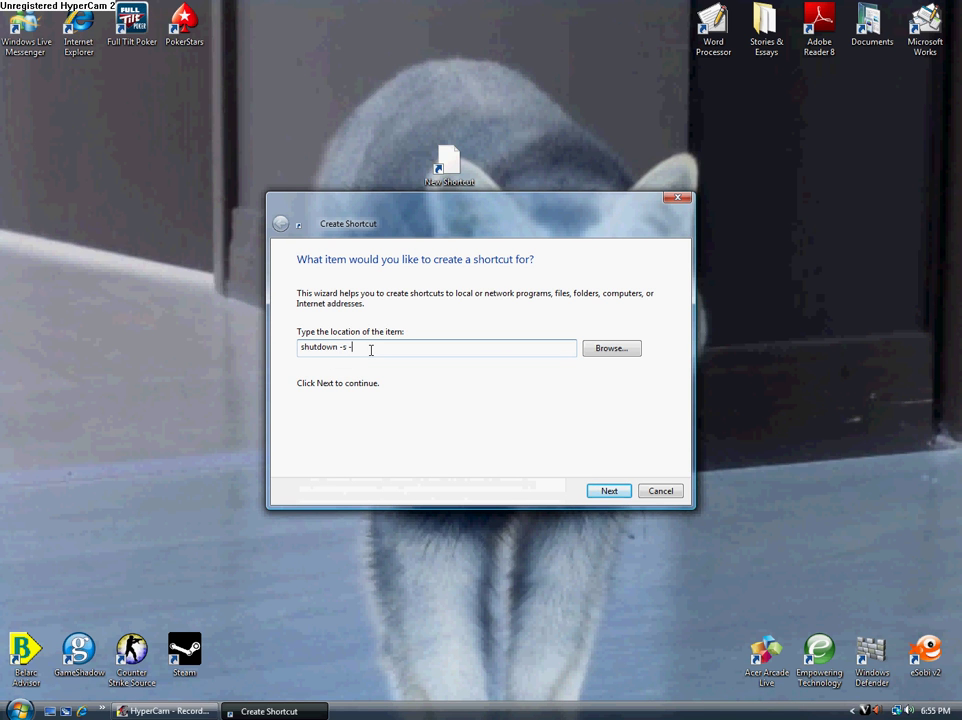
{"action": "type", "text": "t"}
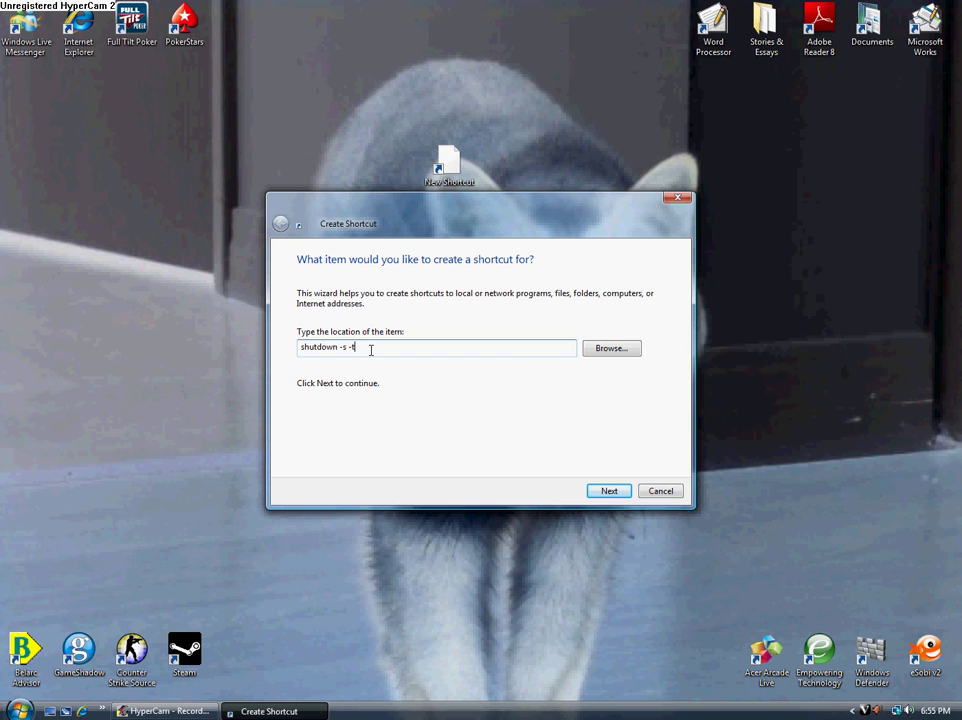
{"action": "type", "text": " 60"}
{"action": "type", "text": "-"}
{"action": "type", "text": "f"}
{"action": "type", "text": "\""}
{"action": "type", "text": "Have A "}
{"action": "type", "text": "Nice Day"}
{"action": "type", "text": "\""}
{"action": "key", "text": "BackSpace"}
{"action": "left_click", "coordinate": [608, 492]}
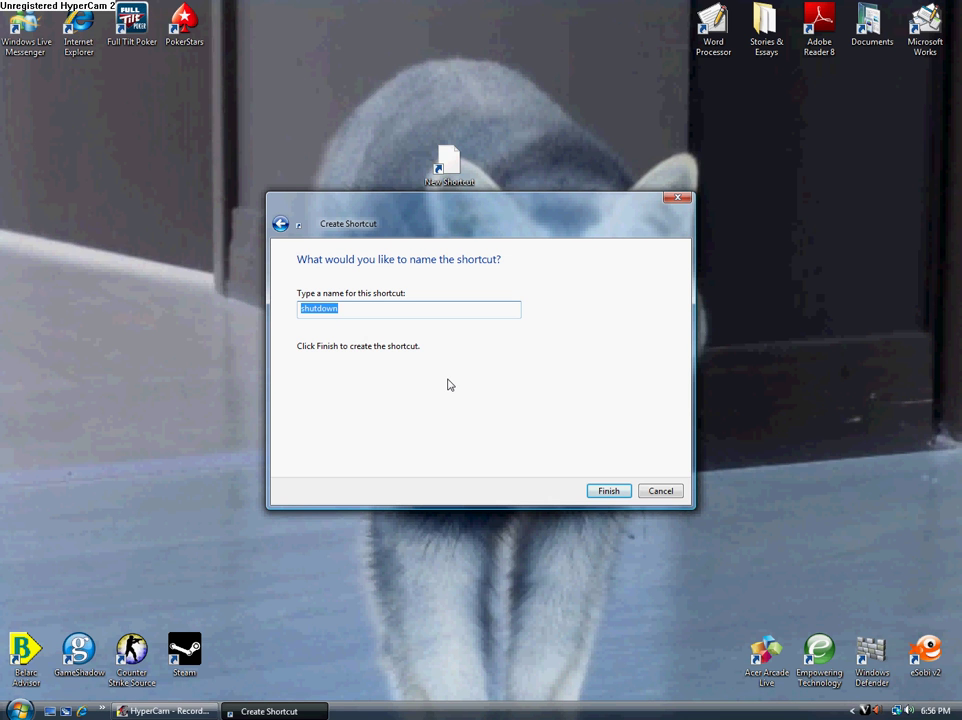
Step: Name the shortcut 'Internet' and place it in the top row before Full Tilt Poker
{"action": "type", "text": "Internet"}
{"action": "left_click", "coordinate": [611, 494]}
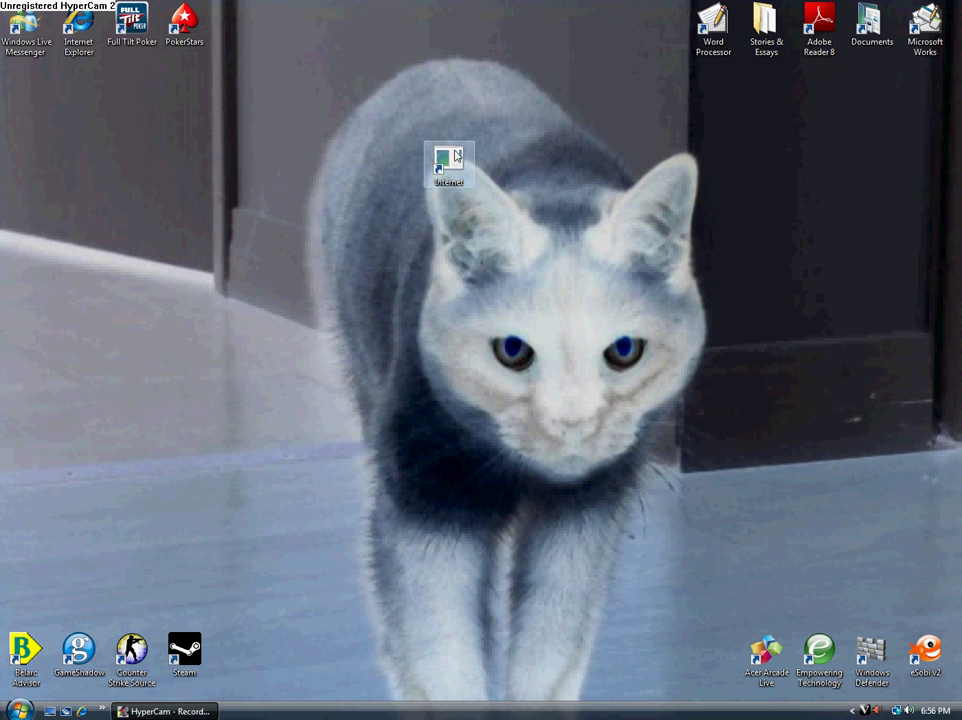
{"action": "left_click_drag", "start_coordinate": [453, 180], "coordinate": [242, 30]}
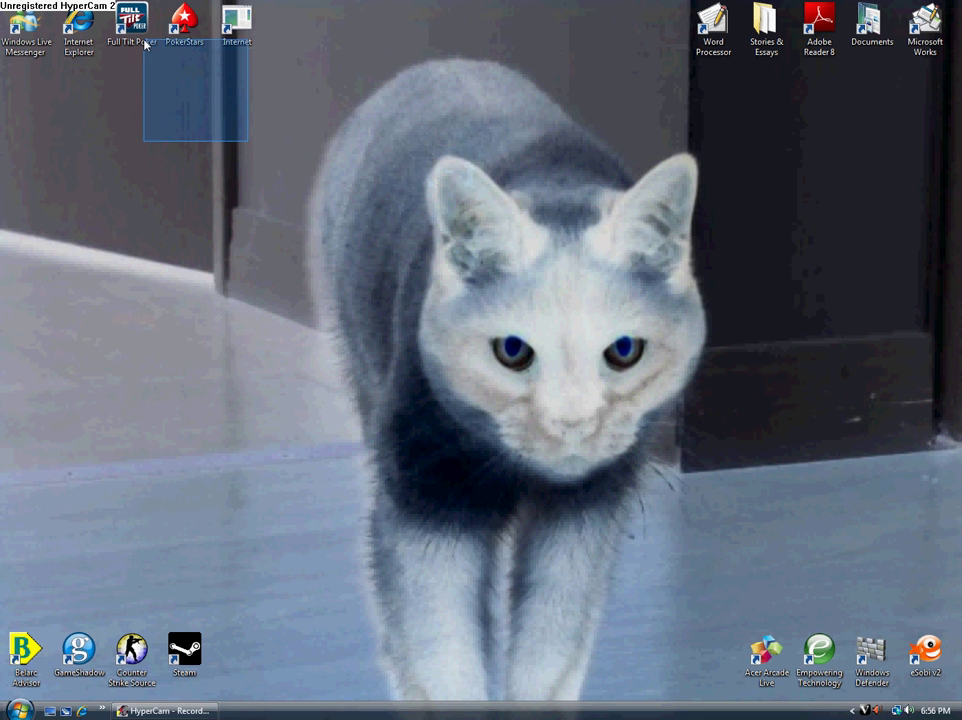
{"action": "left_click_drag", "start_coordinate": [240, 143], "coordinate": [140, 2]}
{"action": "left_click_drag", "start_coordinate": [171, 50], "coordinate": [224, 50]}
{"action": "left_click_drag", "start_coordinate": [290, 25], "coordinate": [137, 30]}
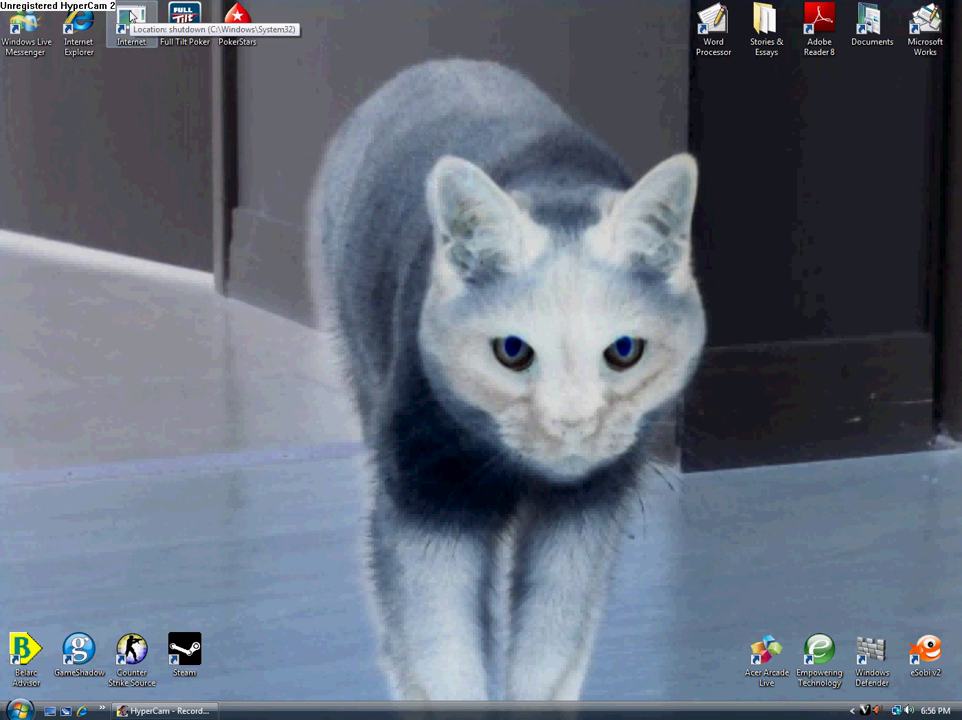
Step: In the Internet shortcut's properties, choose the Internet Explorer icon from the SHELL32 icon set
{"action": "right_click", "coordinate": [130, 12]}
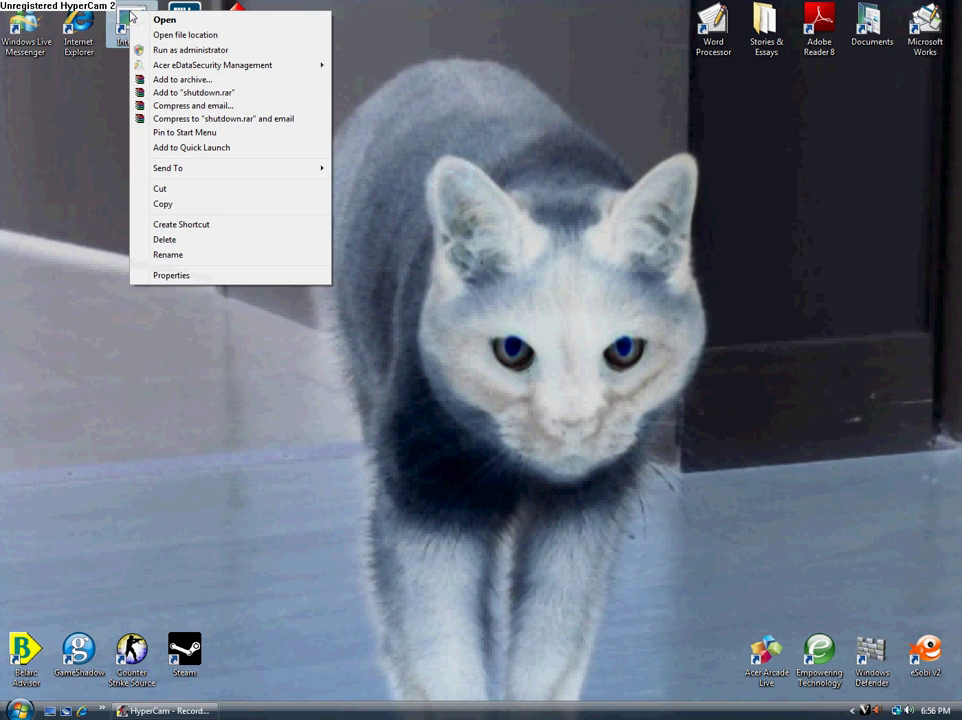
{"action": "left_click", "coordinate": [188, 275]}
{"action": "left_click", "coordinate": [266, 259]}
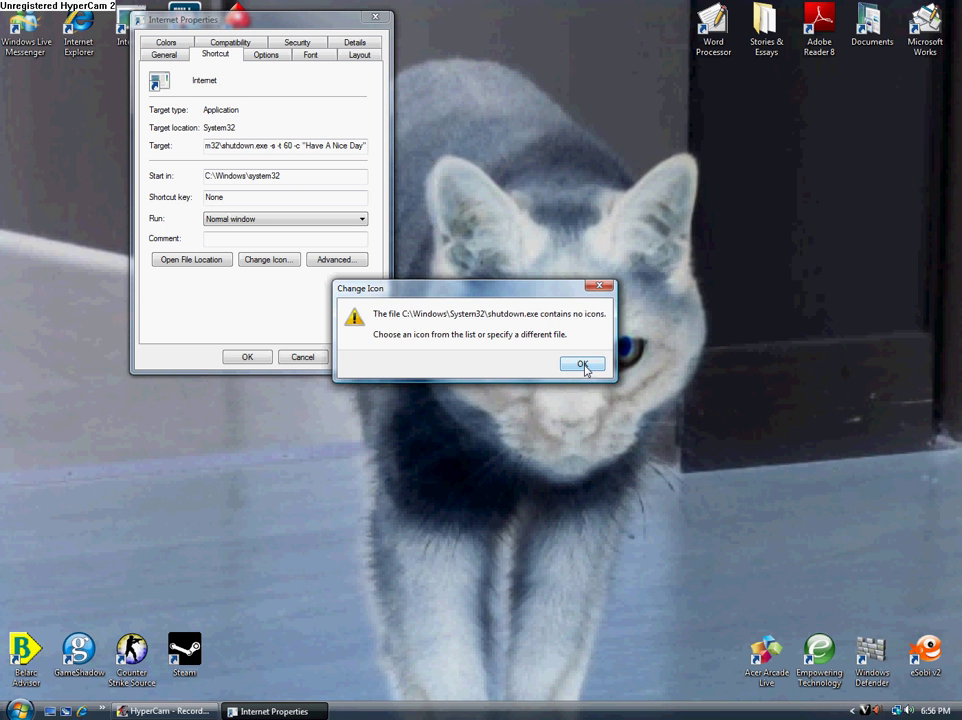
{"action": "left_click", "coordinate": [582, 364]}
{"action": "mouse_move", "coordinate": [216, 286]}
{"action": "left_mouse_down"}
{"action": "mouse_move", "coordinate": [292, 277]}
{"action": "mouse_move", "coordinate": [331, 285]}
{"action": "left_mouse_up"}
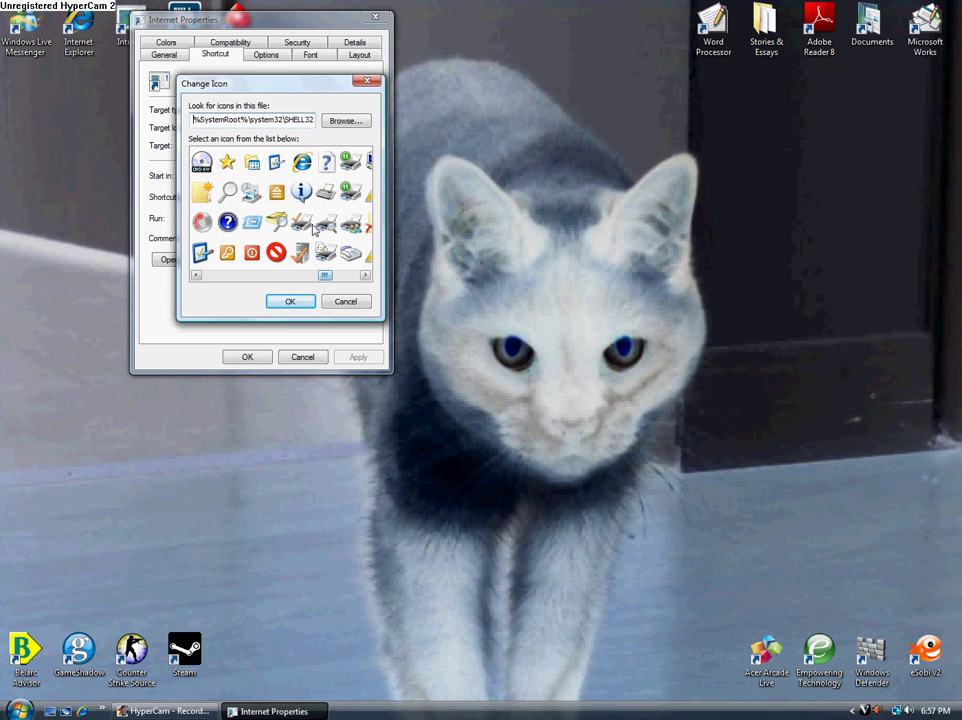
{"action": "double_click", "coordinate": [302, 164]}
Step: Apply the Internet Explorer icon, review the General and Options tabs, and close the properties with OK
{"action": "left_click", "coordinate": [357, 358]}
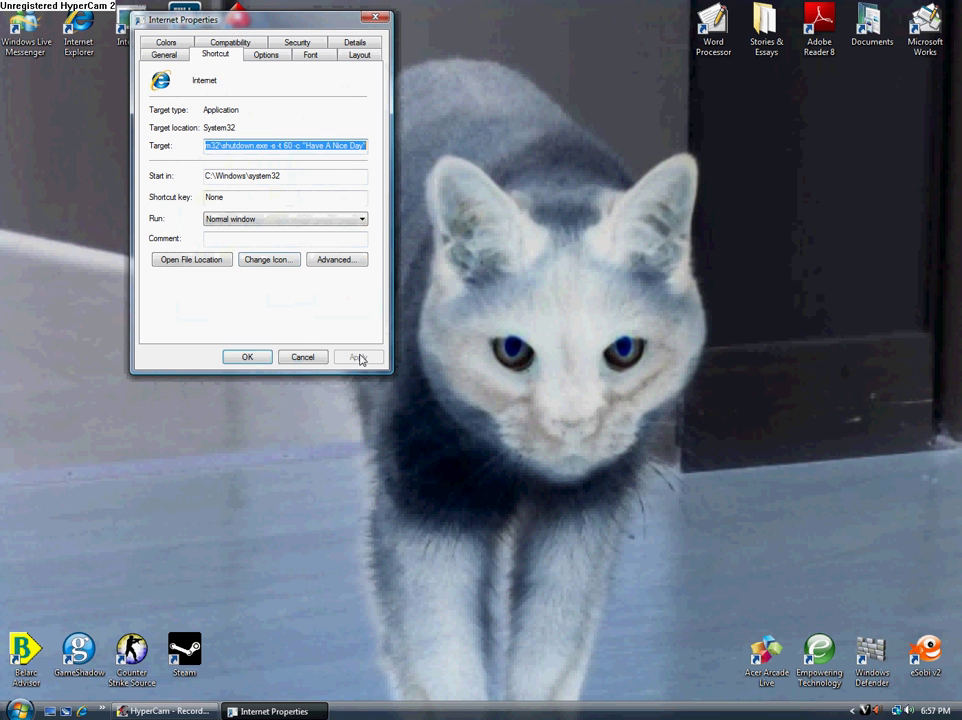
{"action": "left_click_drag", "start_coordinate": [190, 28], "coordinate": [197, 27]}
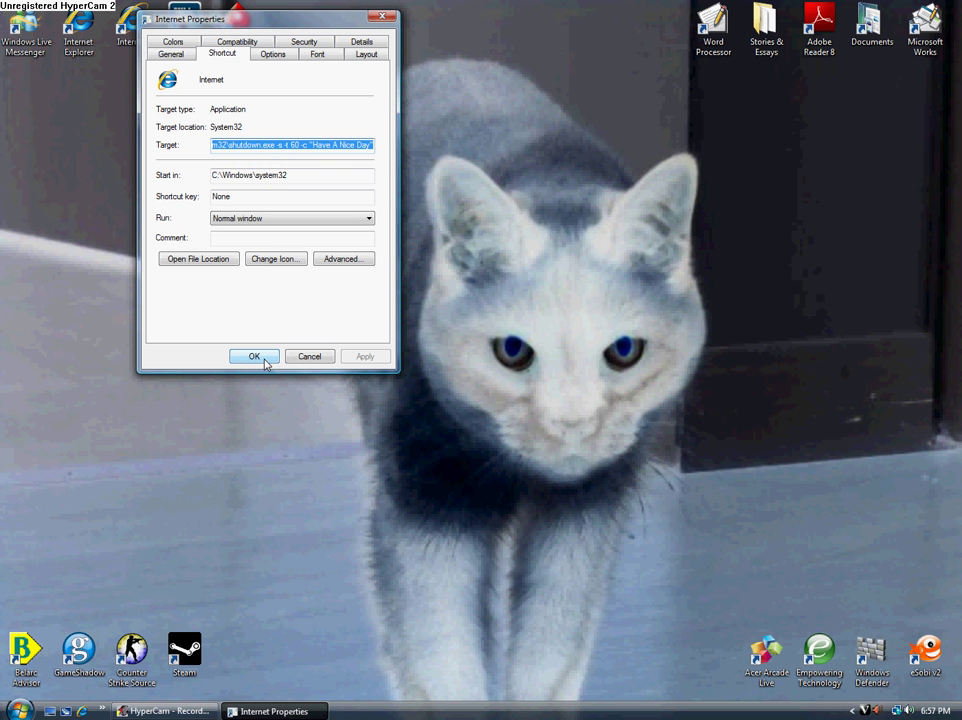
{"action": "left_click", "coordinate": [171, 55]}
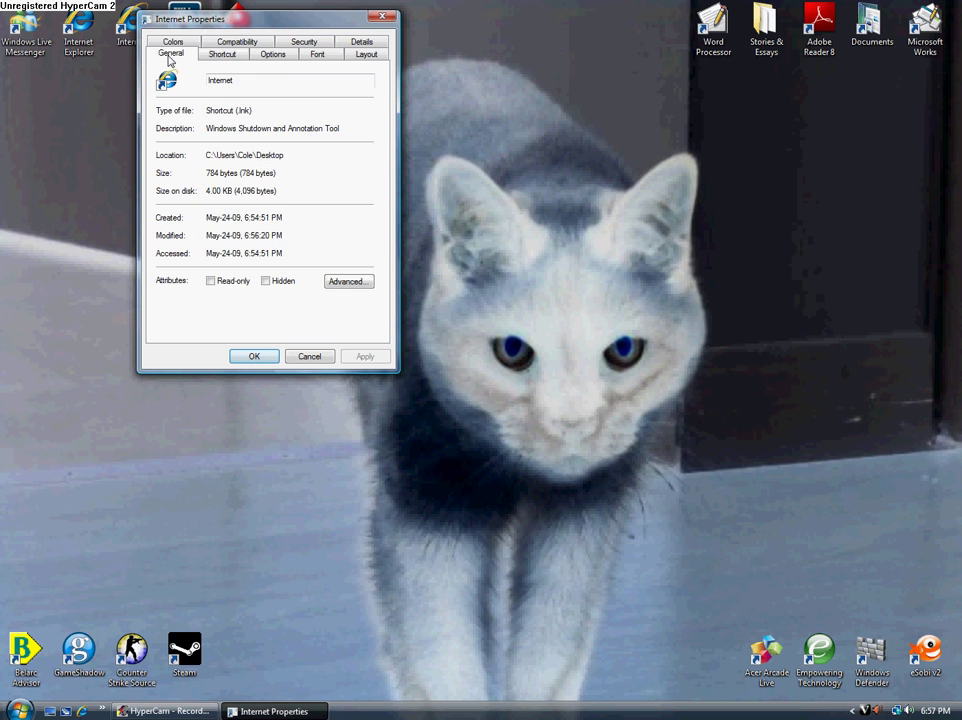
{"action": "left_click", "coordinate": [273, 55]}
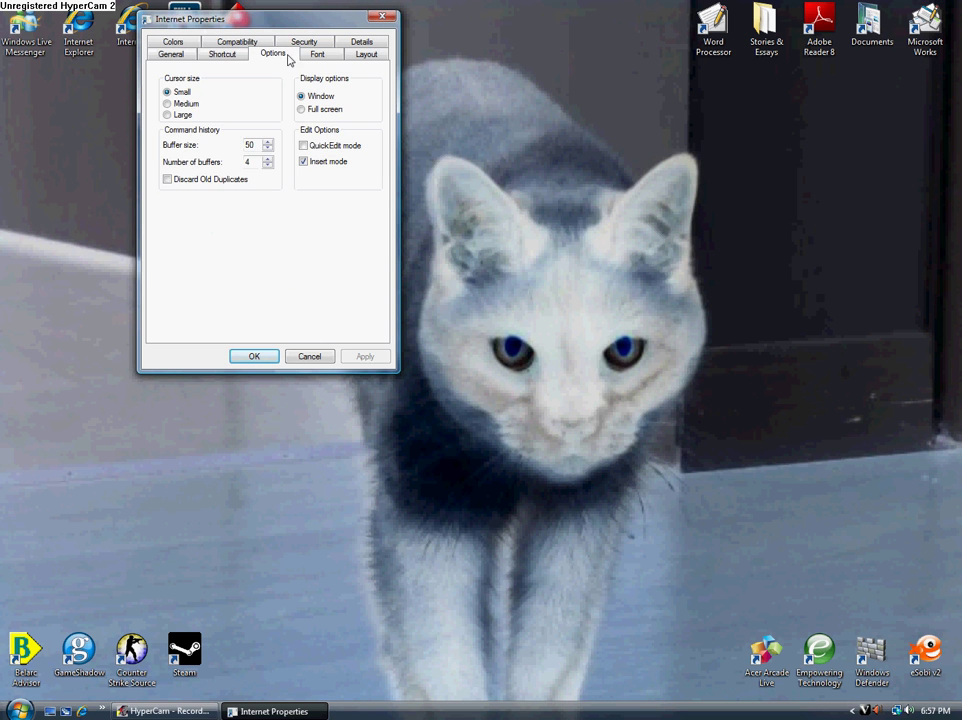
{"action": "left_click", "coordinate": [258, 360]}
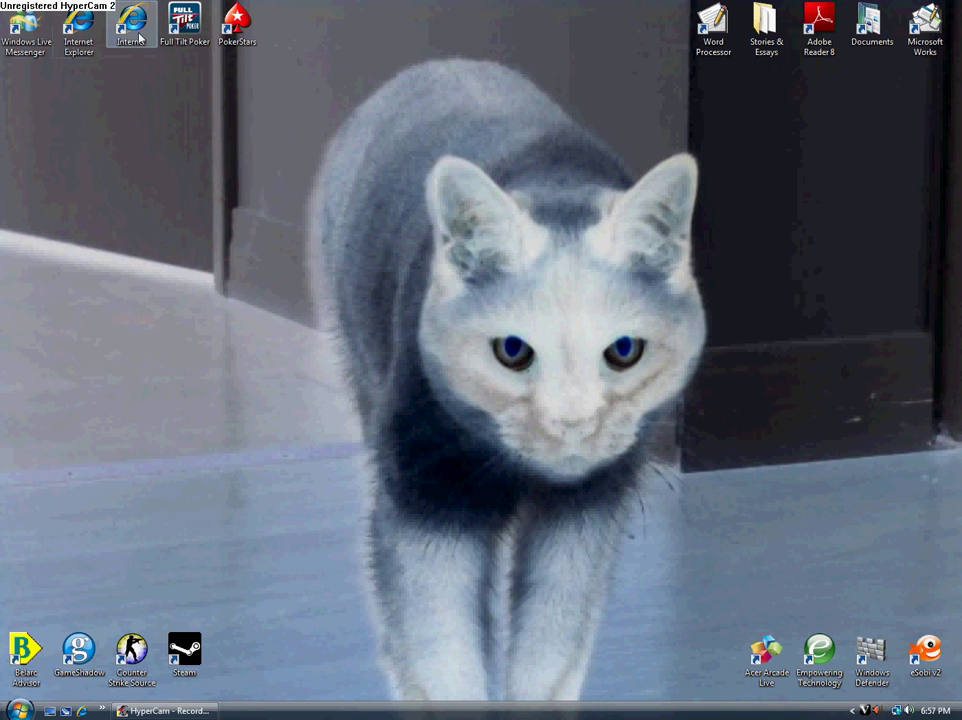
Step: Run the Internet shortcut and dismiss its 'Have A Nice Day' logoff warning
{"action": "double_click", "coordinate": [131, 20]}
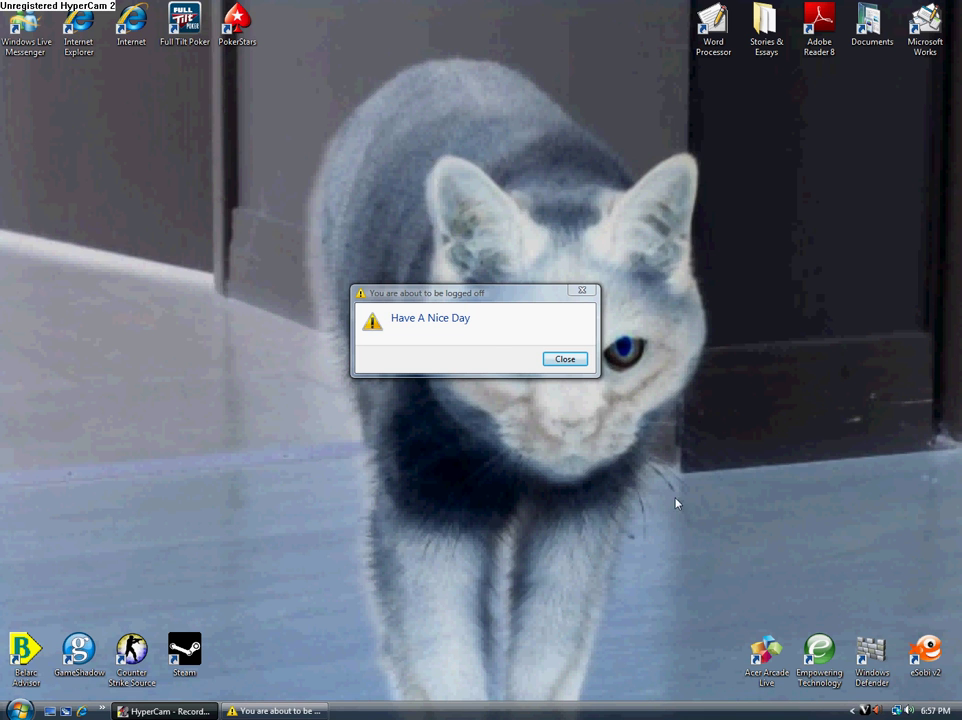
{"action": "left_click", "coordinate": [563, 360]}
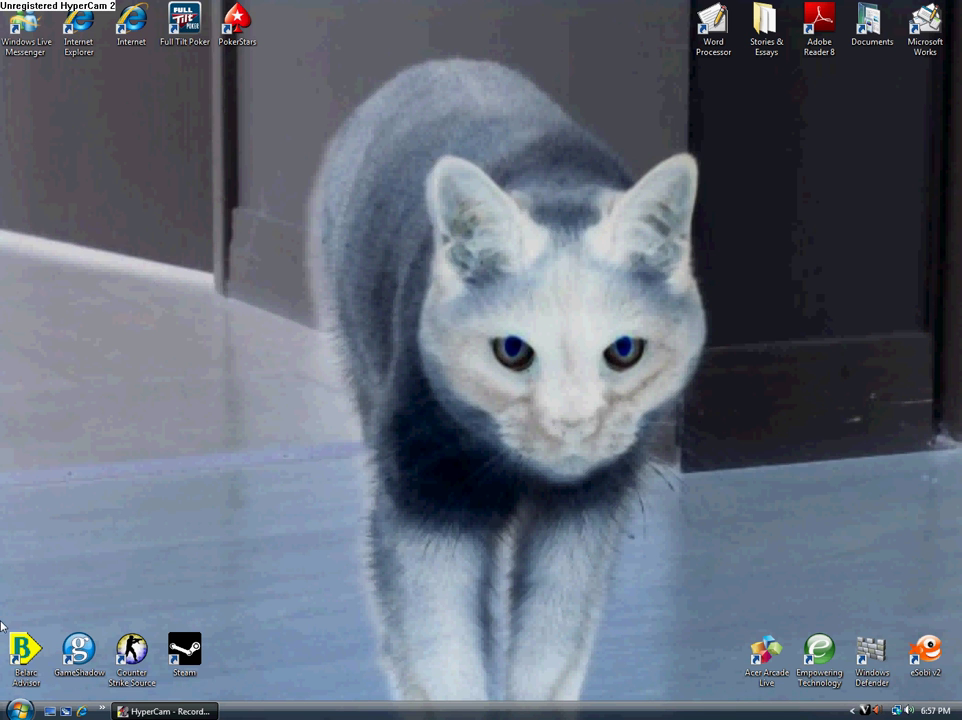
Step: Search the Start menu for 'run' and open the Run dialog
{"action": "left_click", "coordinate": [24, 708]}
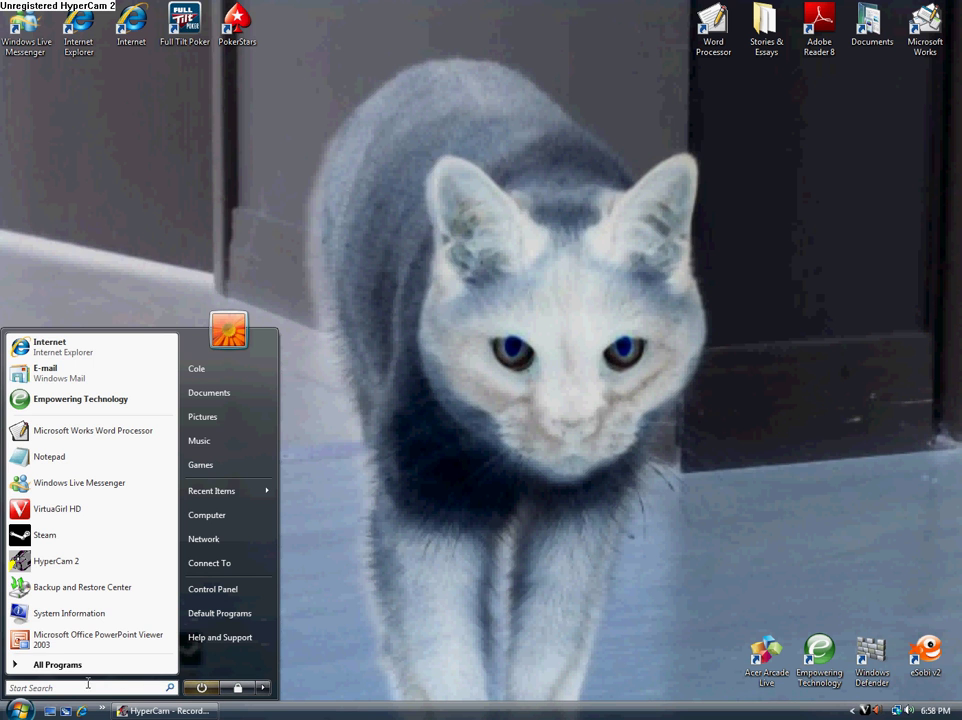
{"action": "type", "text": "runh"}
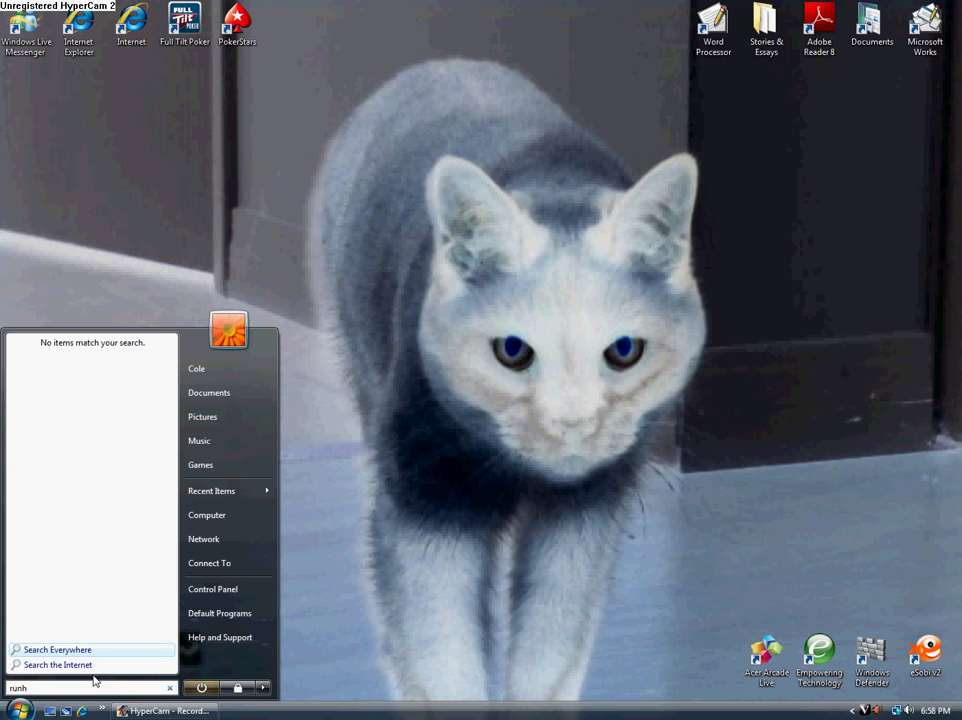
{"action": "key", "text": "BackSpace"}
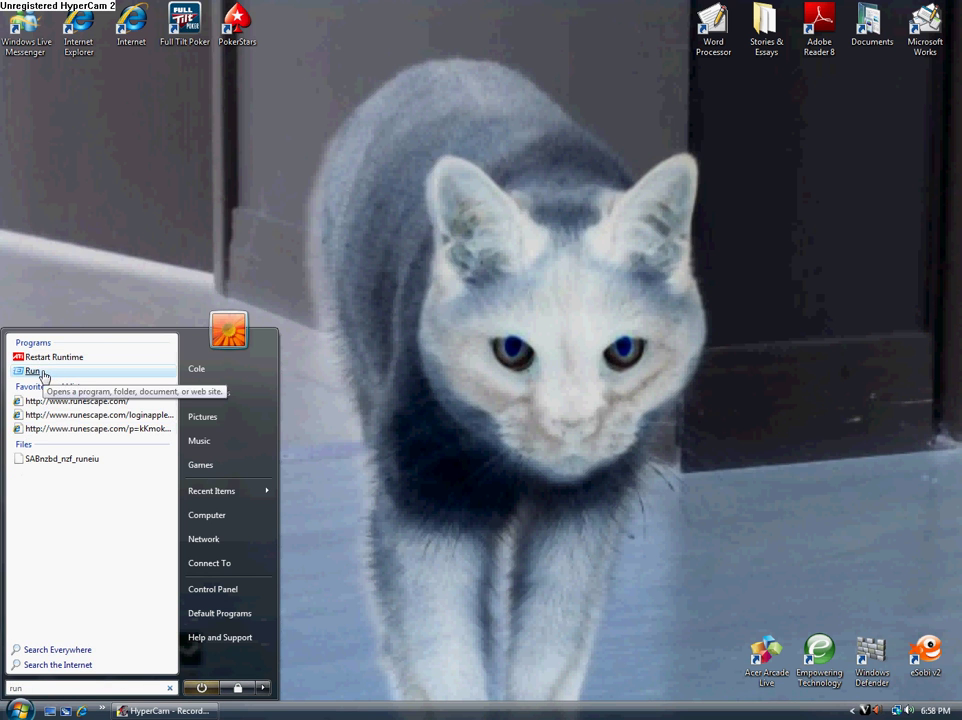
{"action": "left_click", "coordinate": [42, 373]}
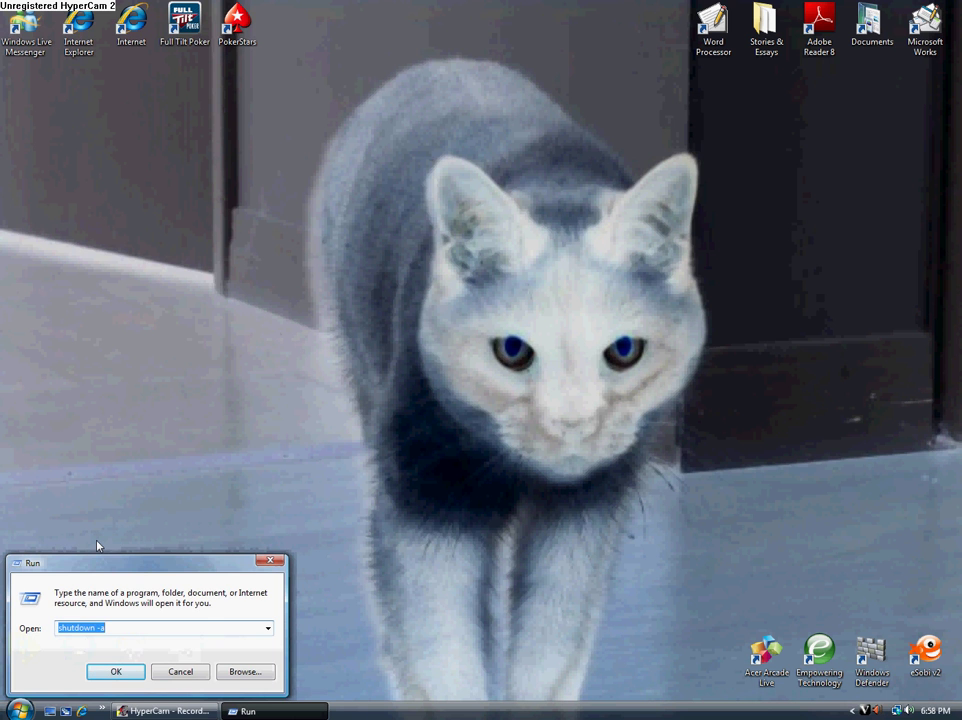
Step: Run shutdown -a to abort the pending shutdown
{"action": "type", "text": "shutdown "}
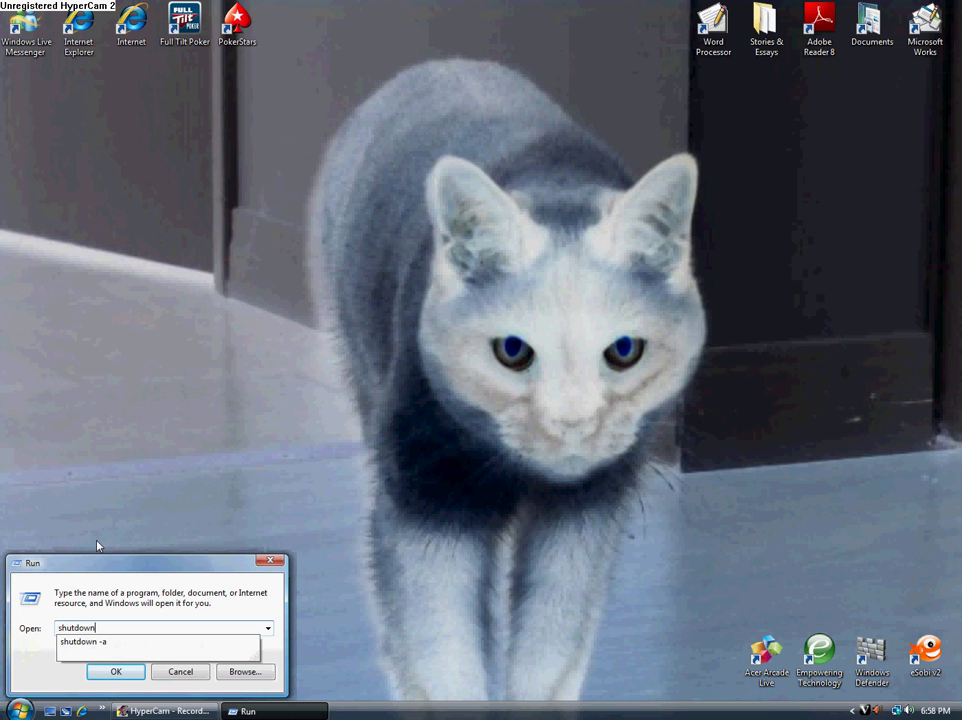
{"action": "type", "text": "-a"}
{"action": "left_click_drag", "start_coordinate": [104, 628], "coordinate": [61, 627]}
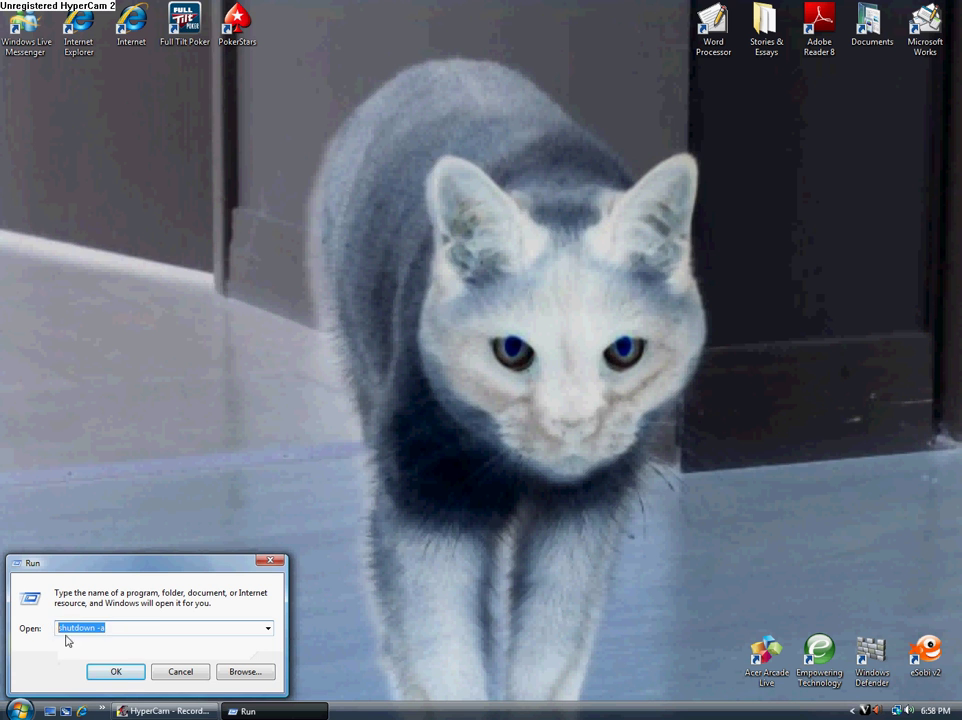
{"action": "left_click", "coordinate": [108, 628]}
{"action": "left_click", "coordinate": [117, 672]}
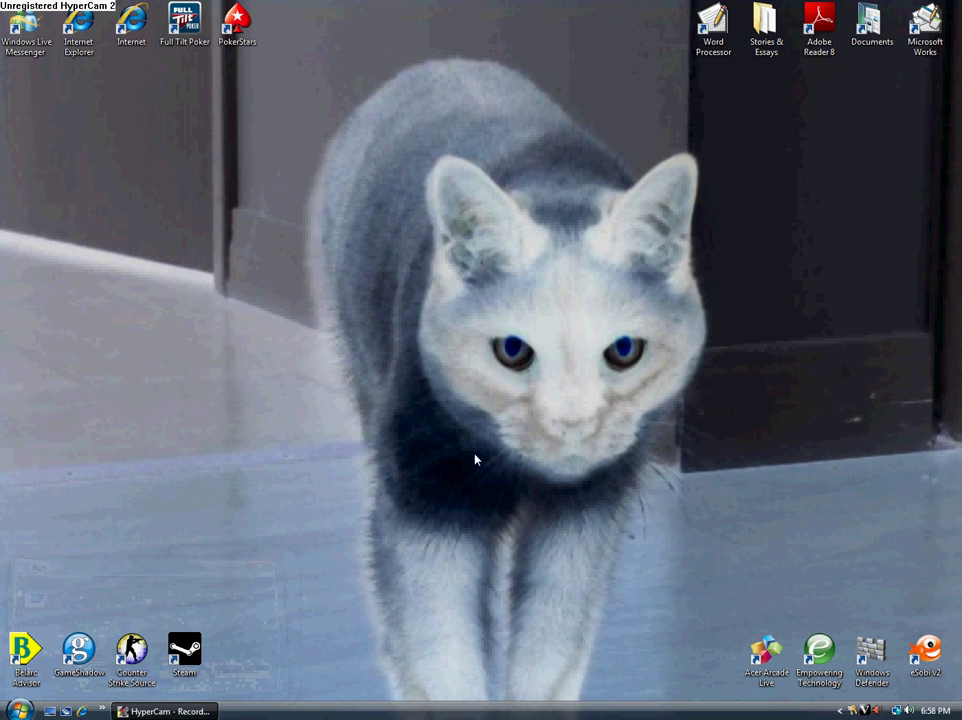